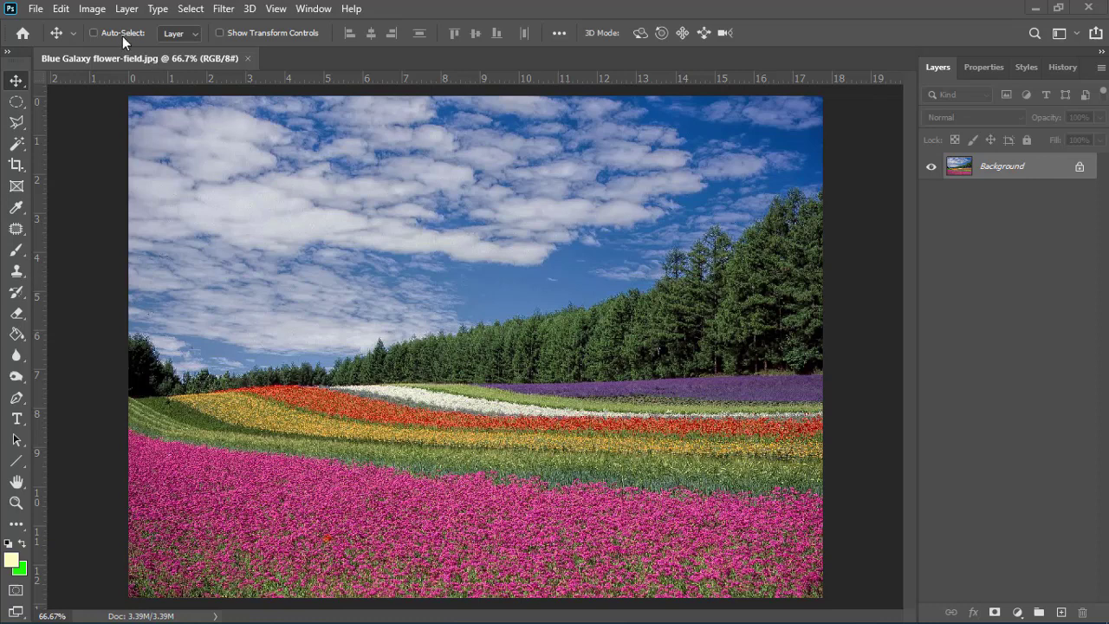
Step: Open the Image menu to reach the Adjustments submenu for Blue Galaxy flower-field.jpg
left_click(95, 10)
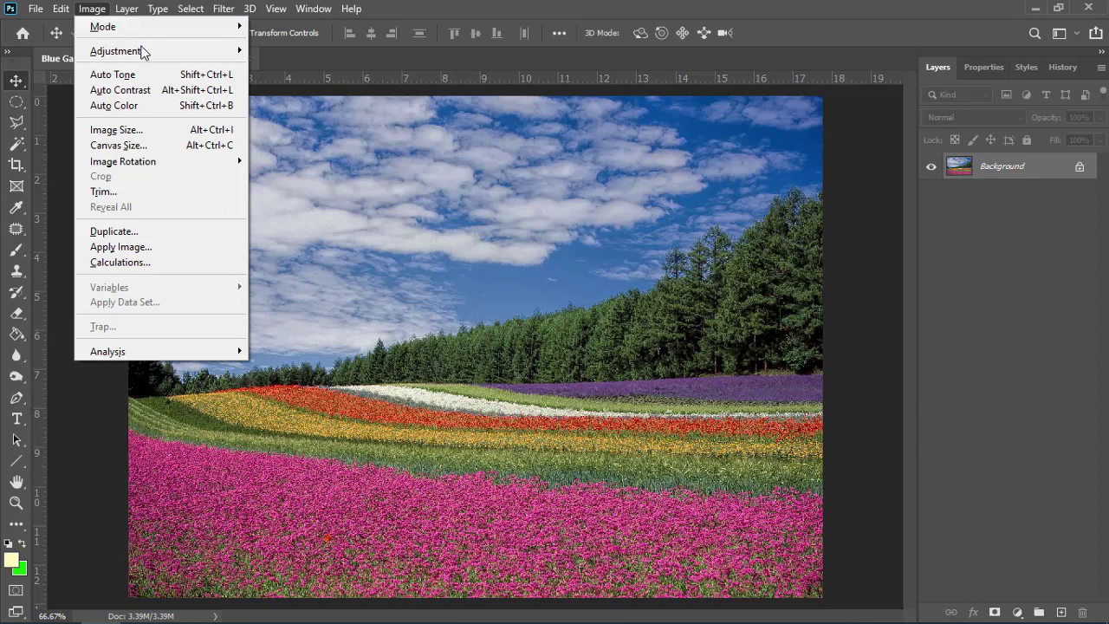
mouse_move(130, 51)
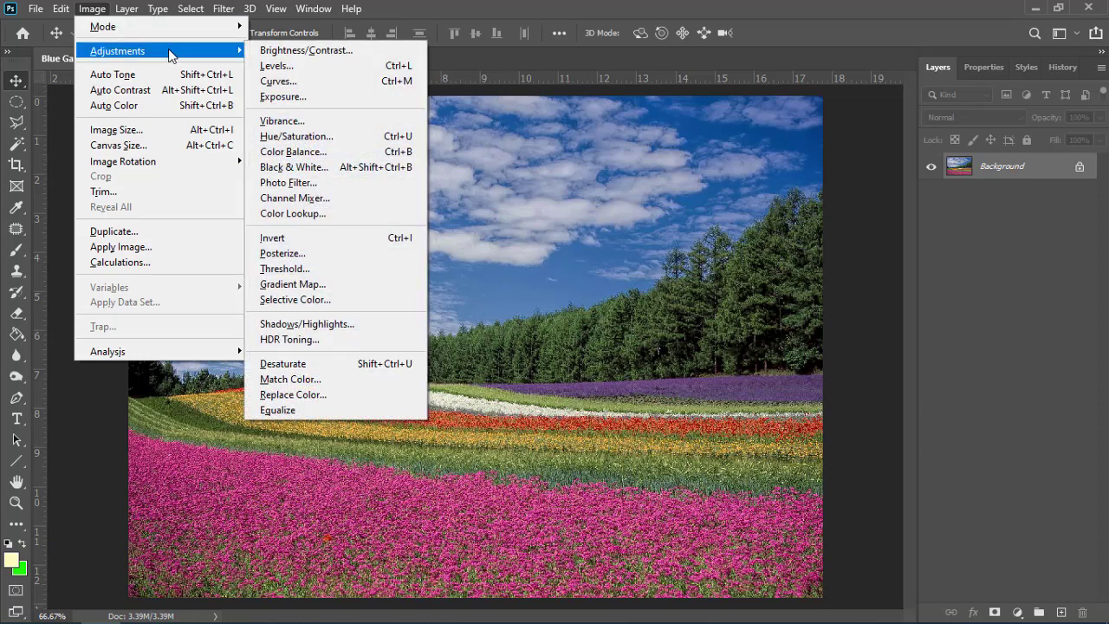
Step: Open Brightness/Contrast, preview a strong brightness boost, then reset Brightness to 0
left_click(360, 50)
left_click_drag(963, 226, 963, 293)
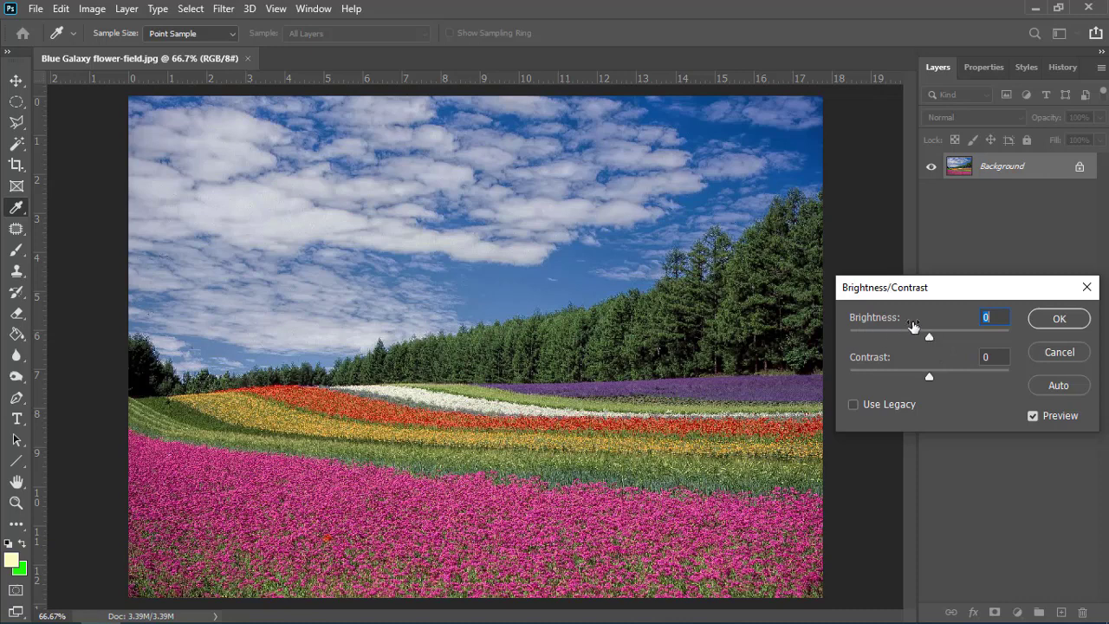
mouse_move(930, 337)
left_mouse_down()
mouse_move(1000, 337)
mouse_move(902, 339)
mouse_move(921, 341)
left_mouse_up()
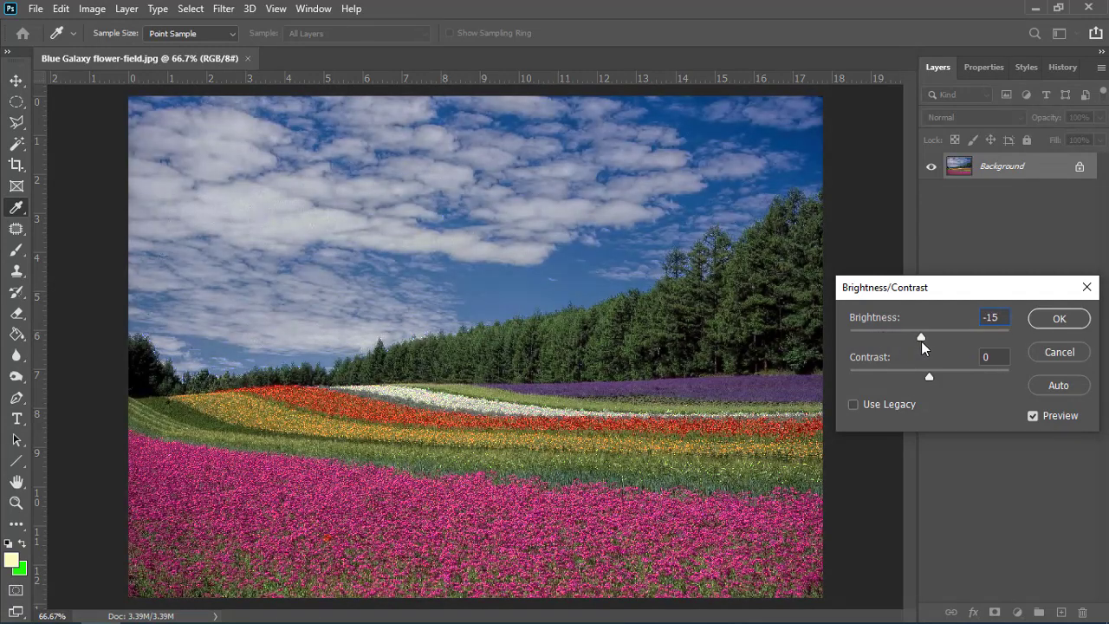
type("0")
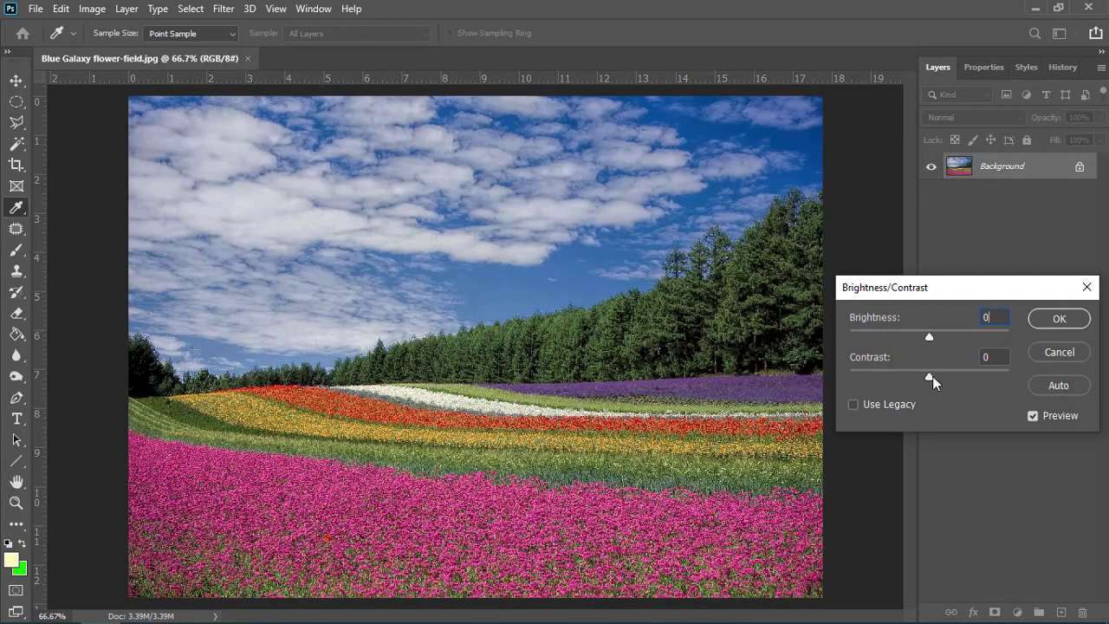
Step: Compare raised and -50 contrast, reset it, then settle on Brightness 44 and Contrast 19
left_click_drag(932, 378, 1010, 377)
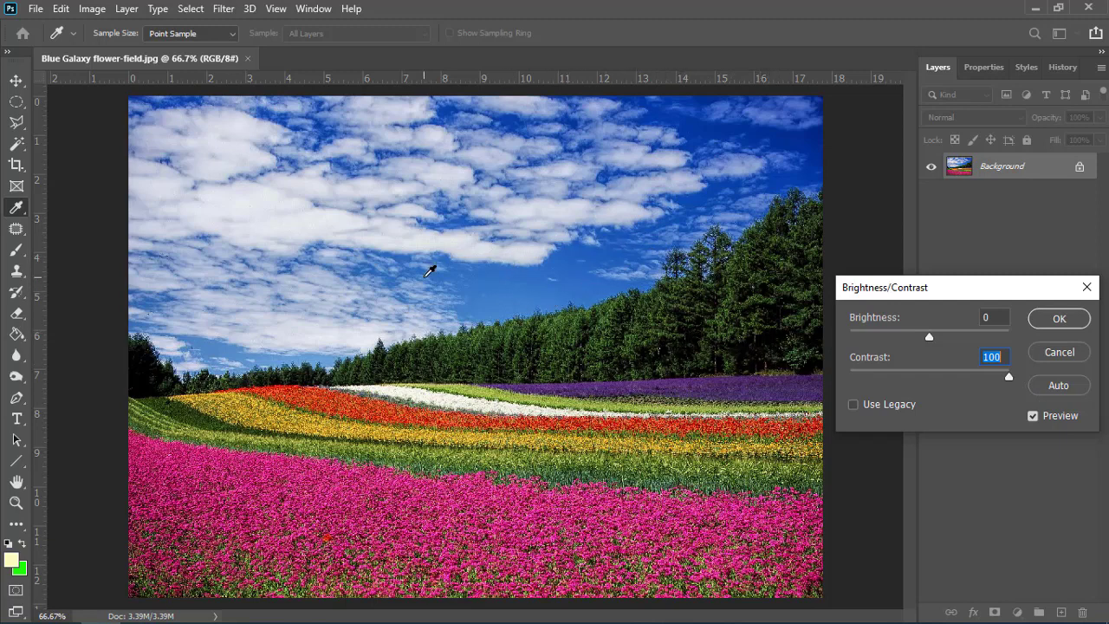
left_click_drag(1008, 376, 849, 376)
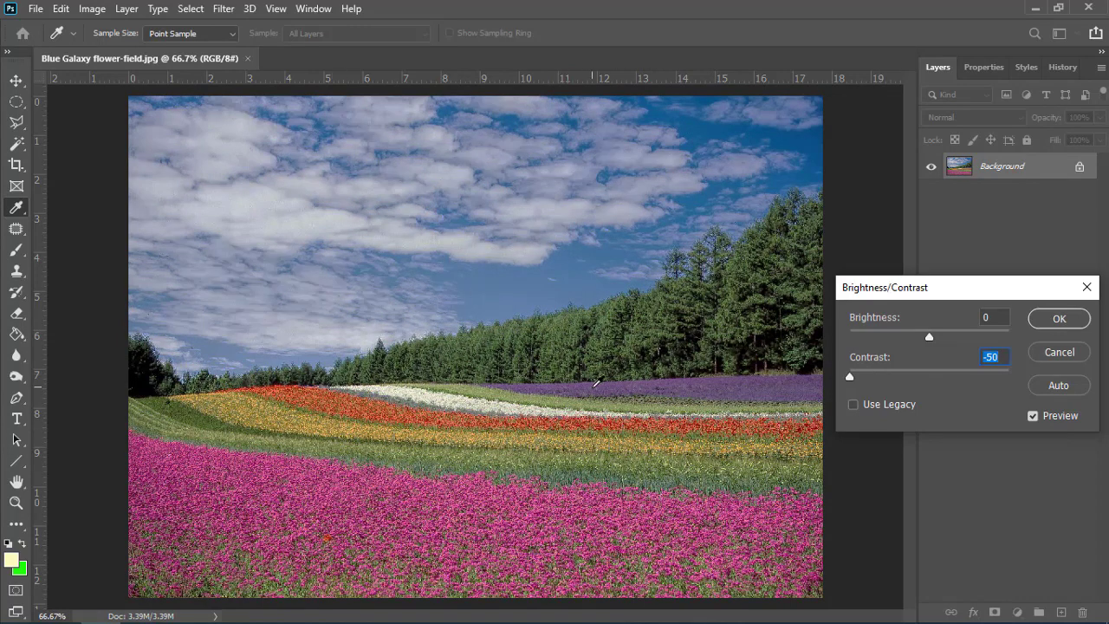
type("0")
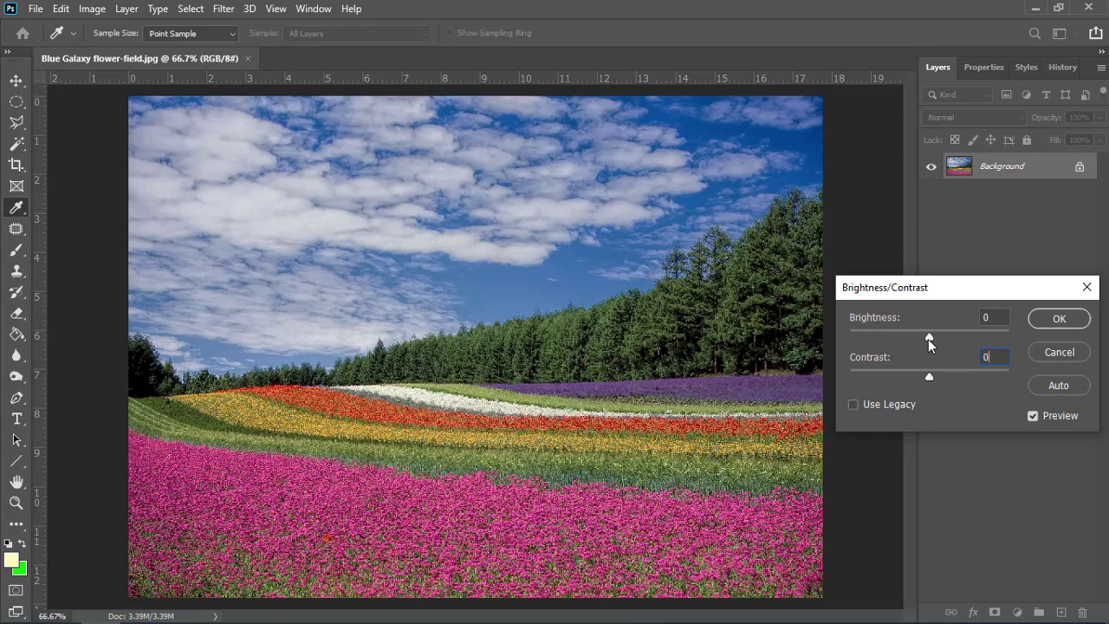
mouse_move(927, 339)
left_mouse_down()
mouse_move(956, 347)
mouse_move(944, 378)
left_mouse_up()
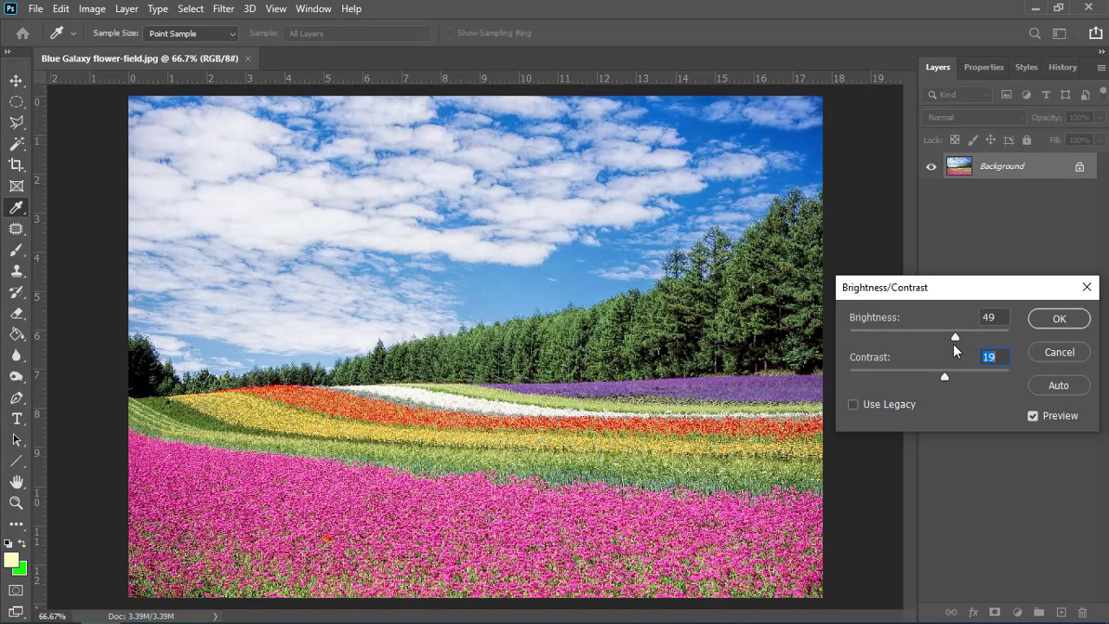
left_click(953, 338)
Step: Apply the manual brightness/contrast change, then undo it with Ctrl+Z
left_click(1045, 317)
key("v")
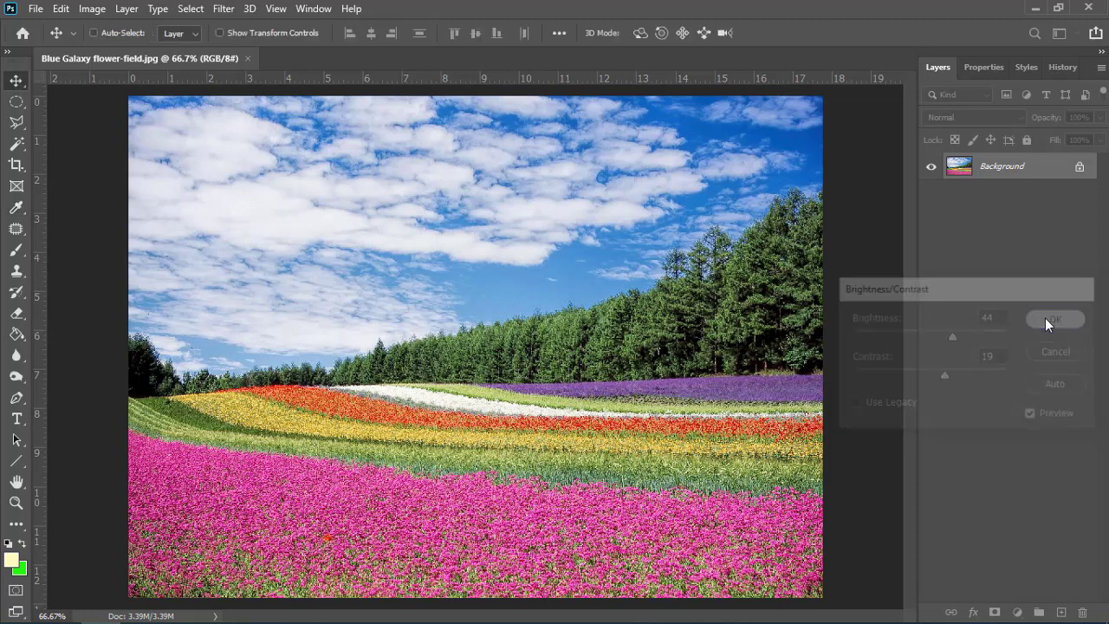
key("ctrl+z")
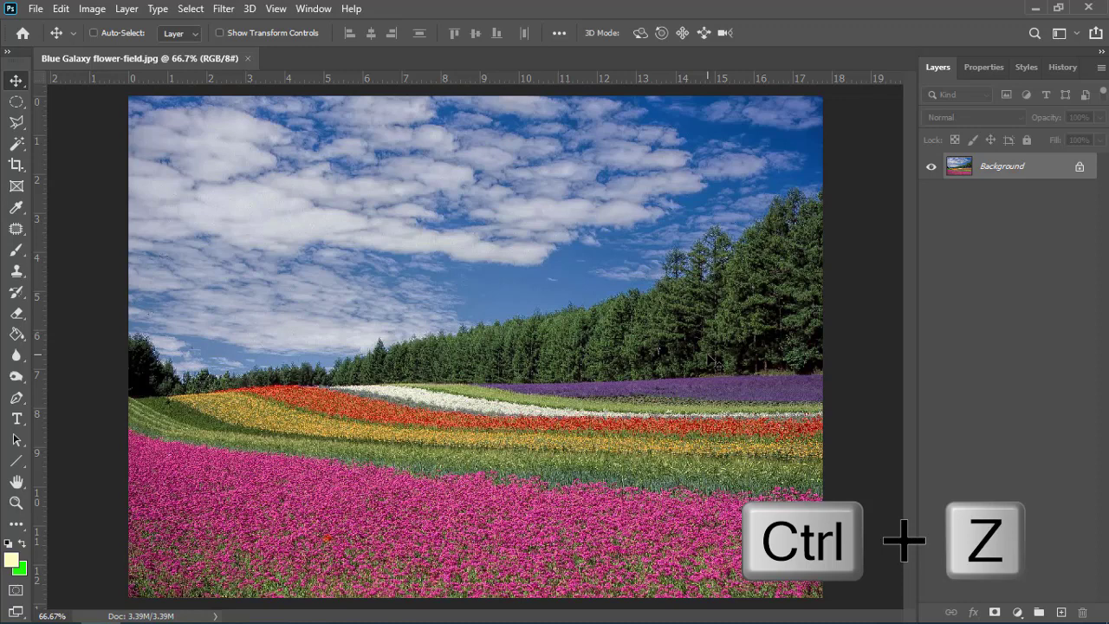
Step: Apply Auto Brightness/Contrast (Brightness 42, Contrast 50) after comparing with Preview toggled
left_click(101, 10)
mouse_move(117, 50)
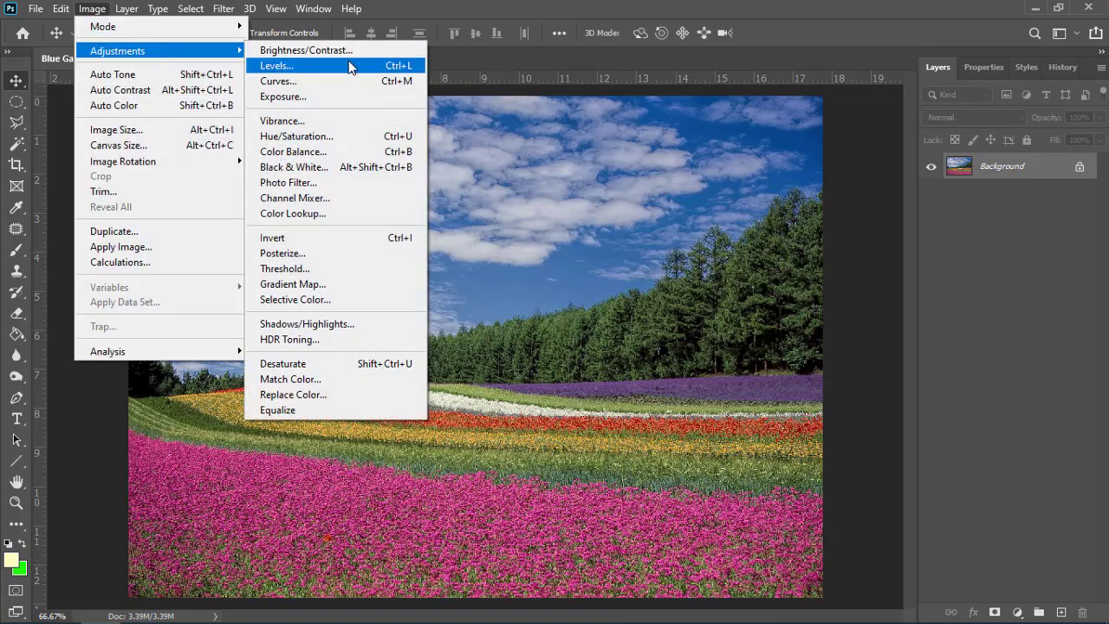
left_click(364, 52)
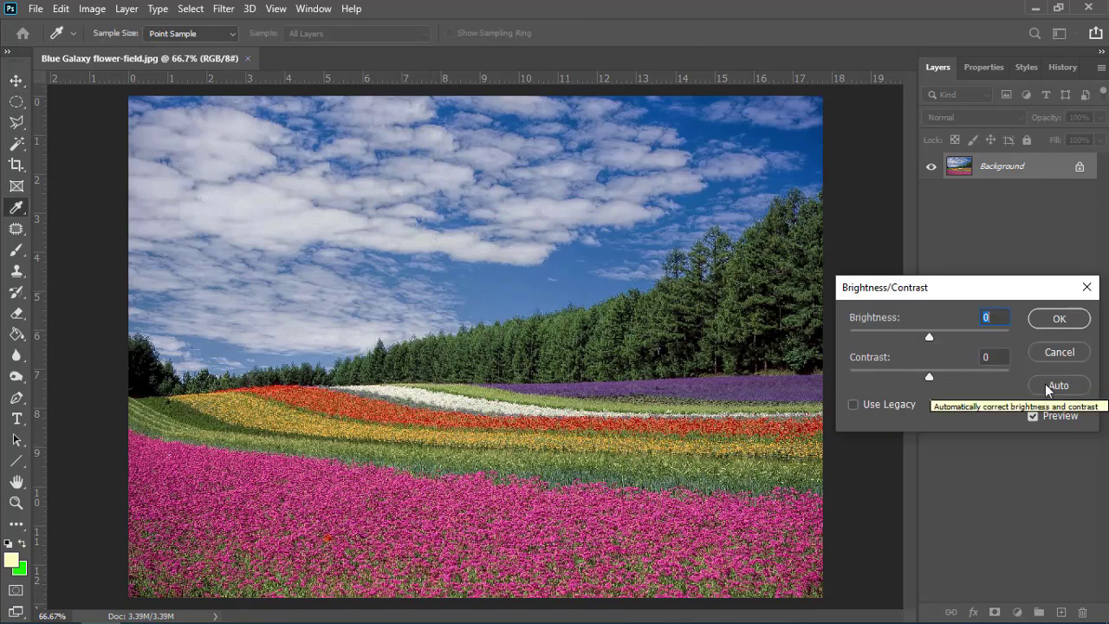
left_click(1045, 384)
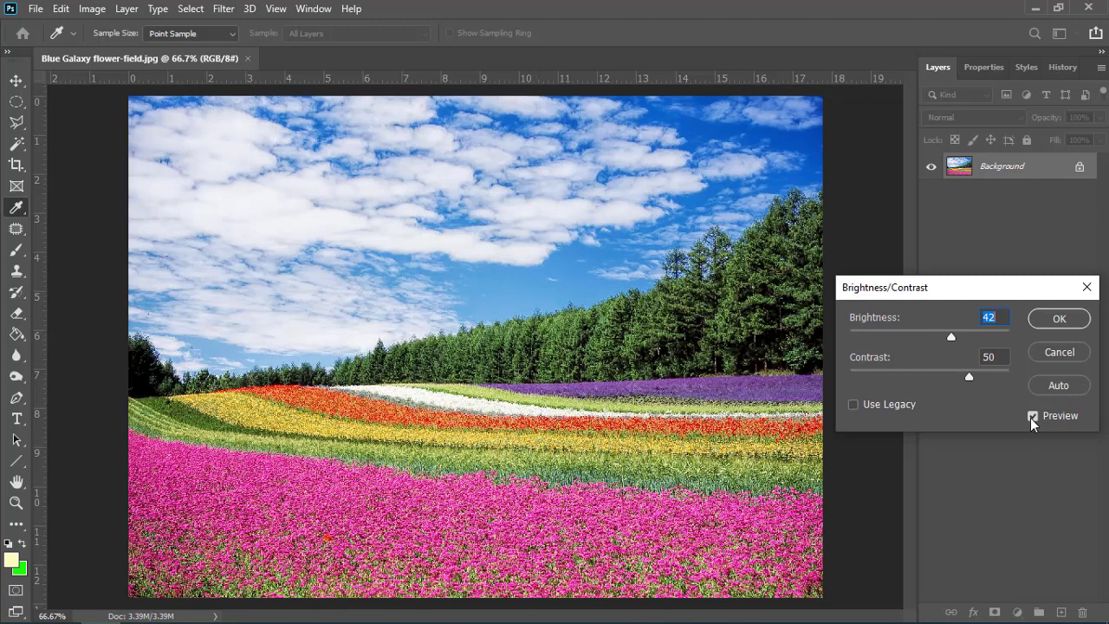
left_click(1032, 417)
left_click(1033, 416)
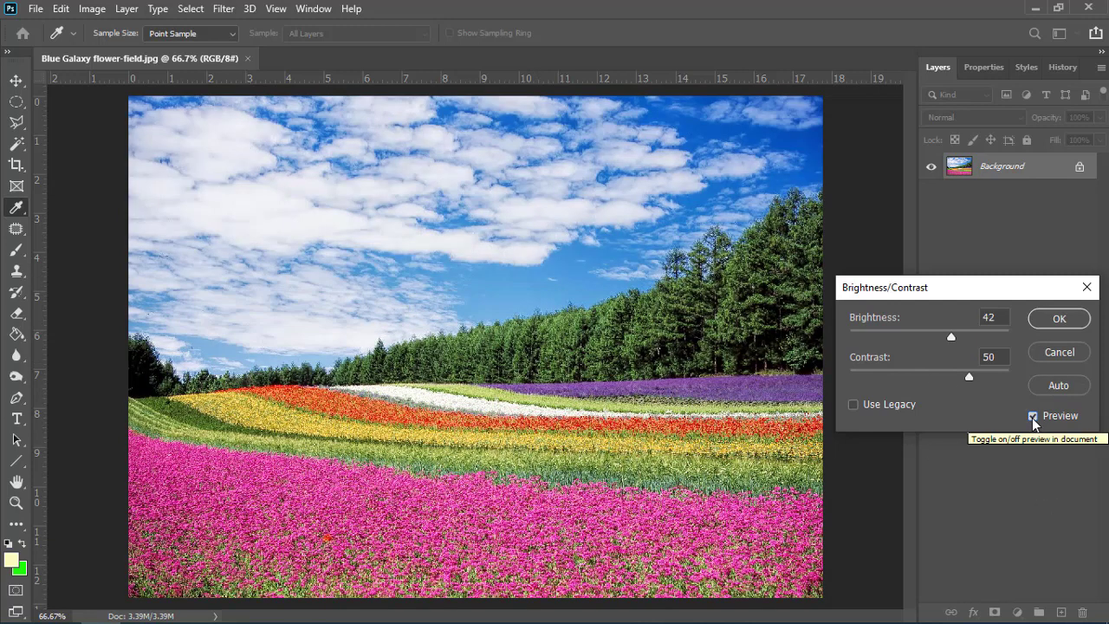
left_click(1033, 417)
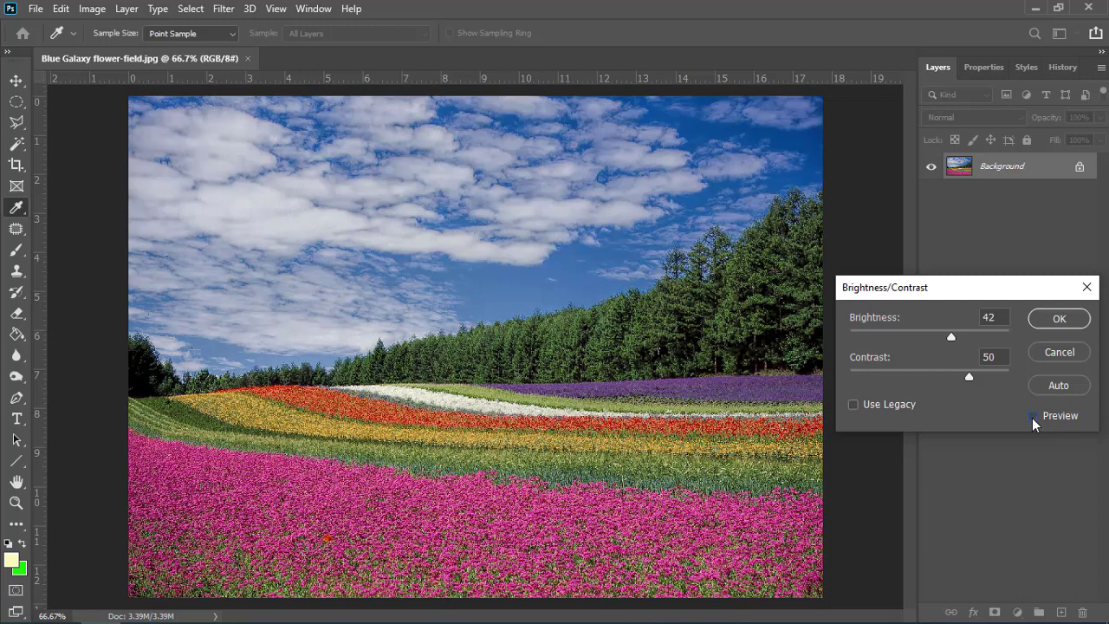
left_click(1033, 417)
left_click(1033, 417)
left_click(1032, 417)
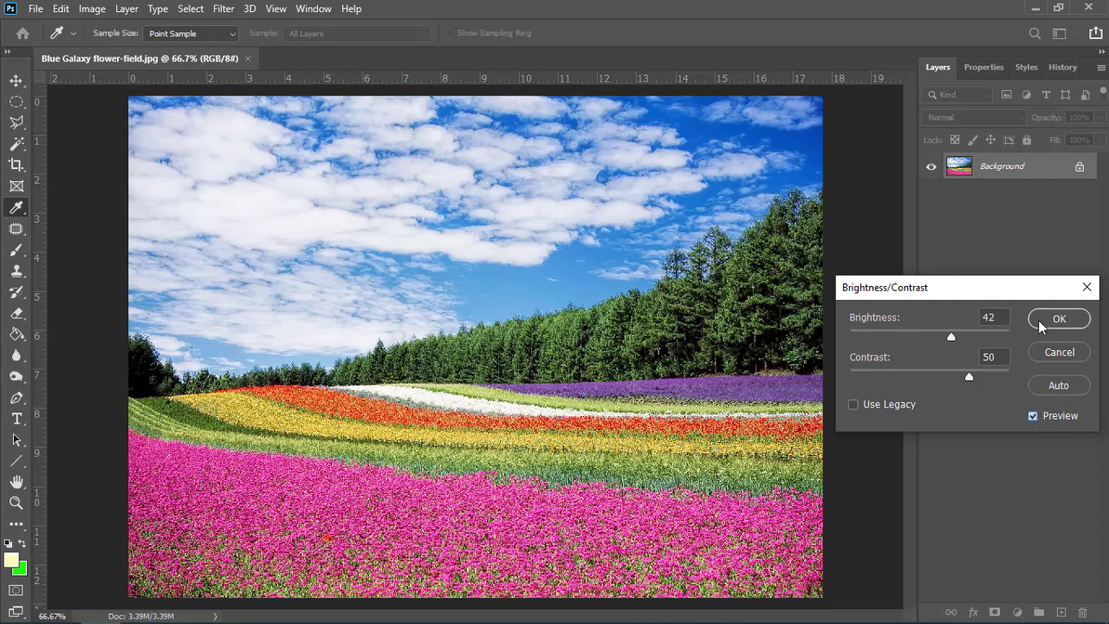
left_click(1035, 322)
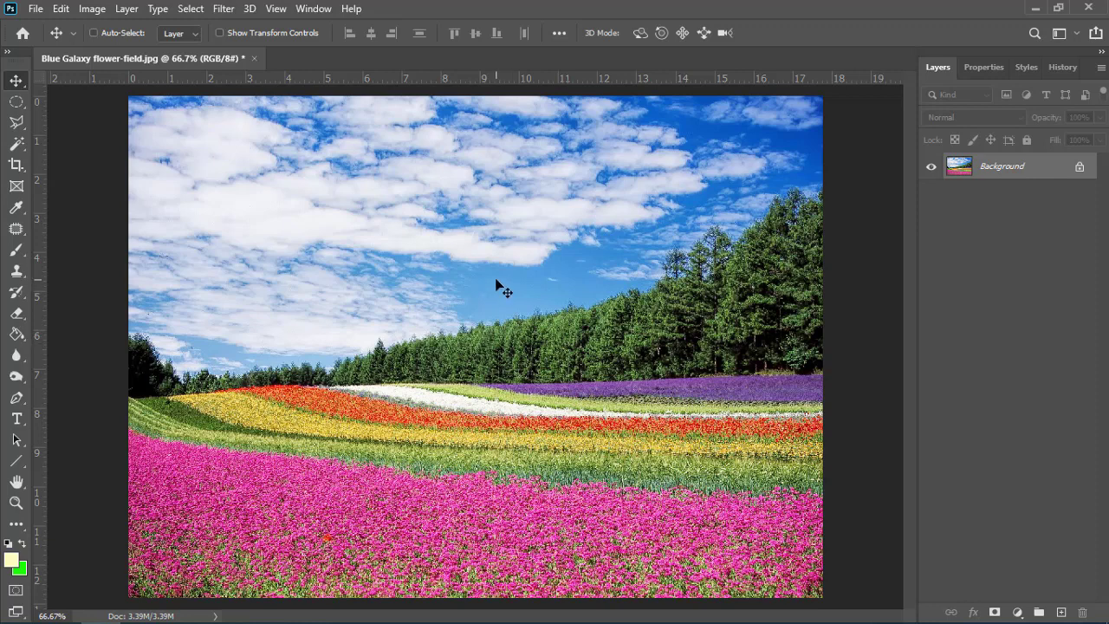
Step: Save the adjusted photo, then start a JPEG Save As copy named Blue Galaxy flower-field1
key("ctrl+s")
left_click(37, 9)
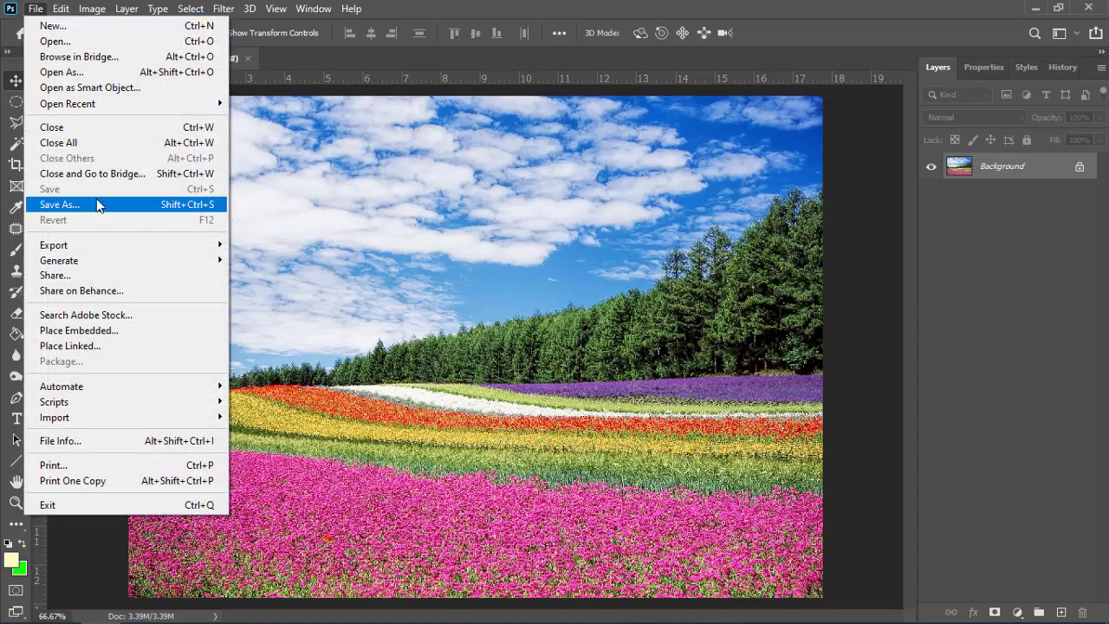
left_click(96, 204)
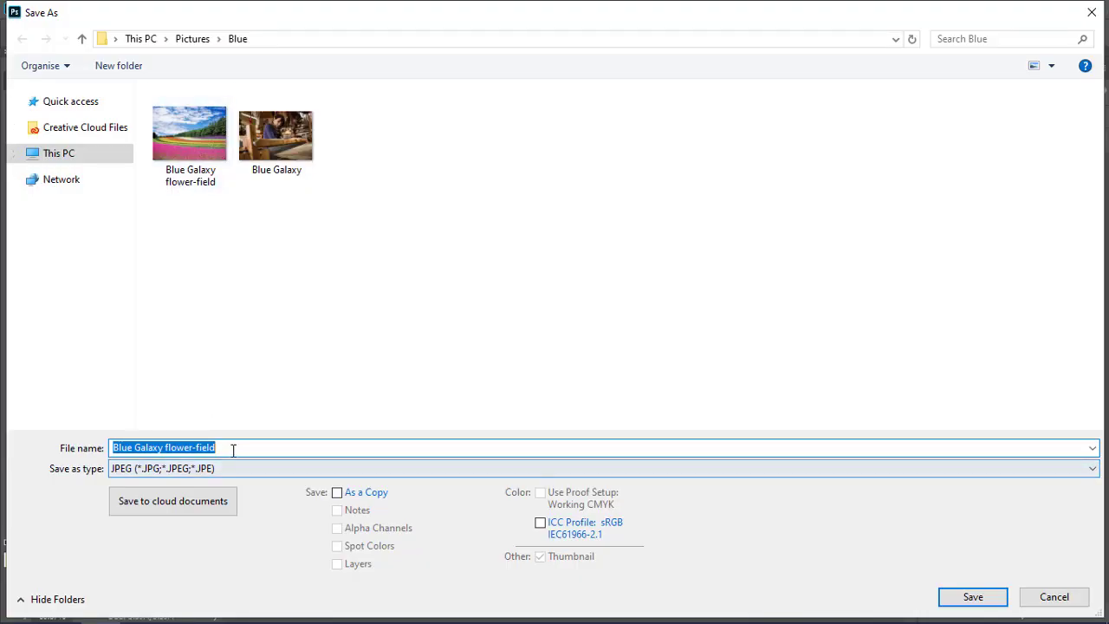
left_click(233, 450)
type("1")
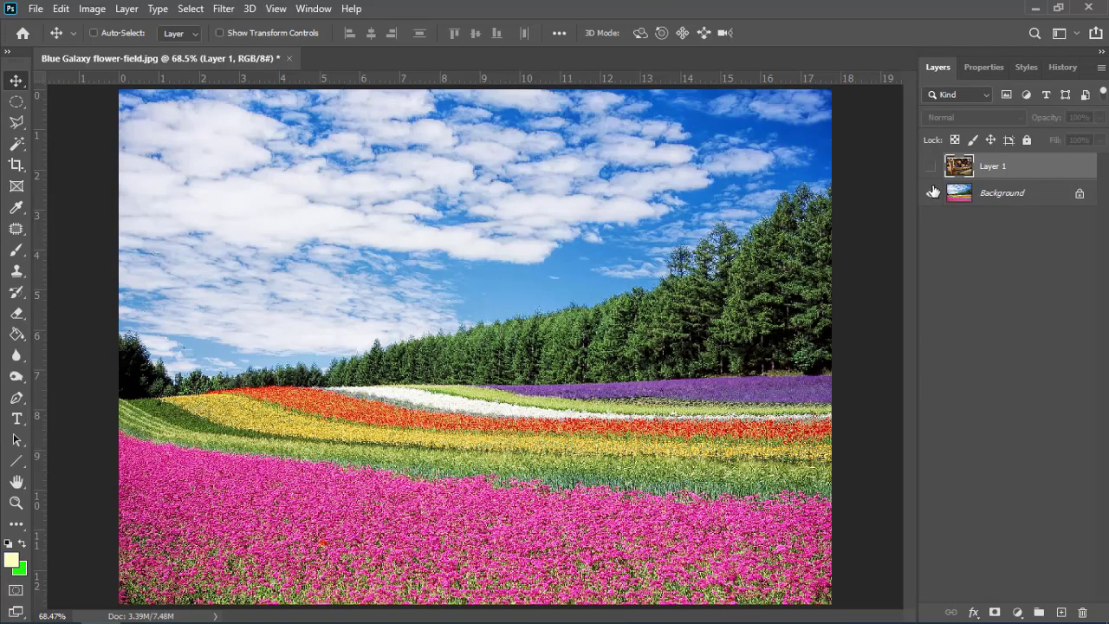
Step: Show Layer 1's loom-weaver photo, hide the flower-field Background, and open the Image menu
left_click(931, 167)
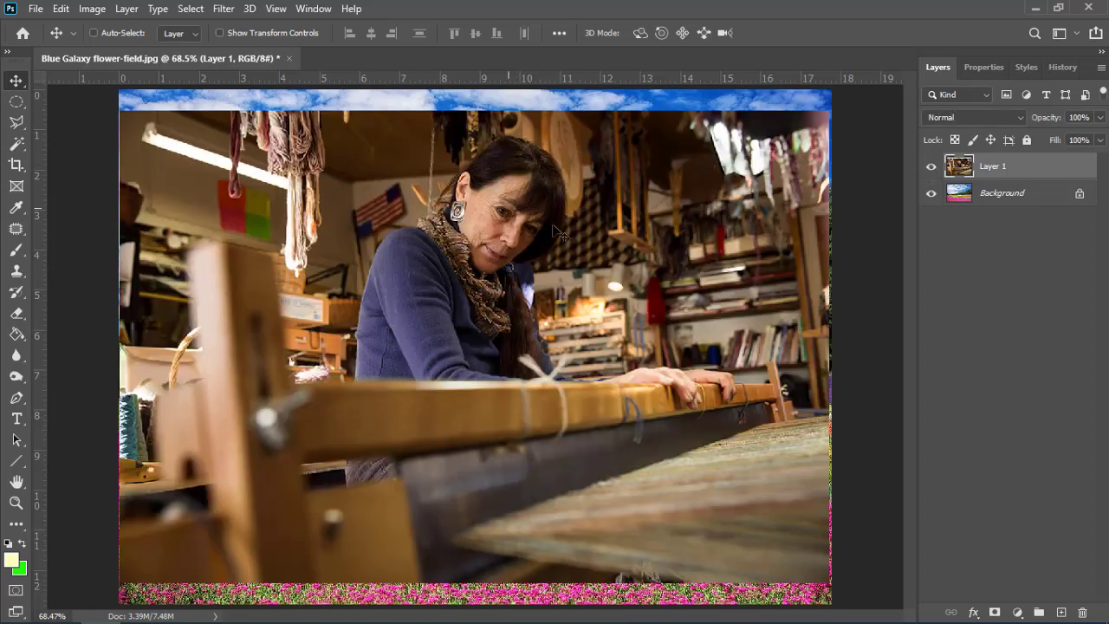
left_click(931, 193)
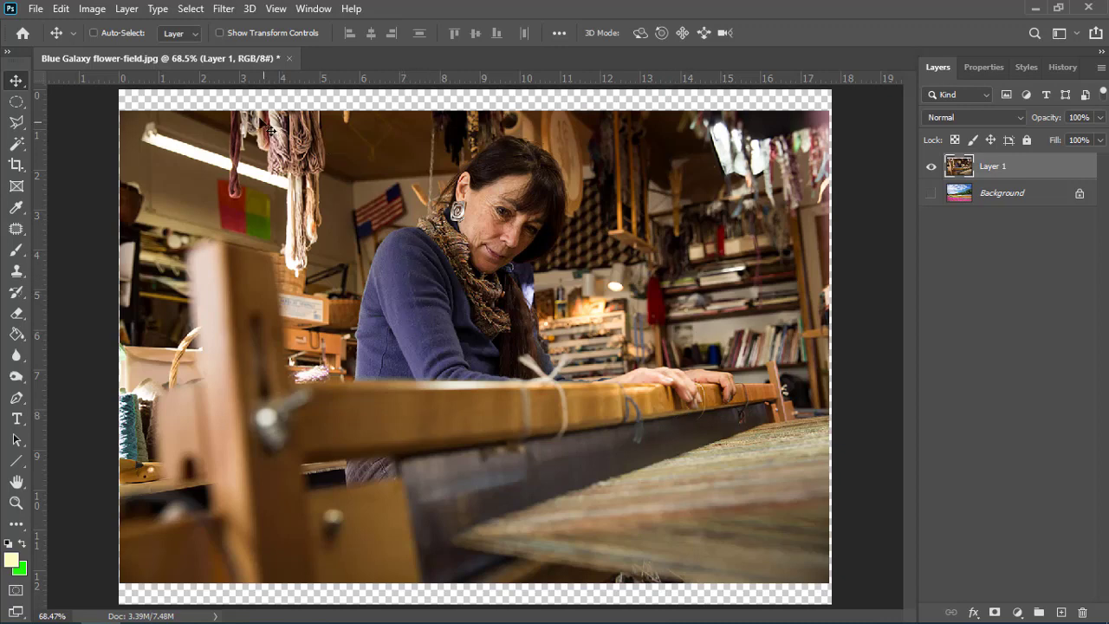
left_click(93, 9)
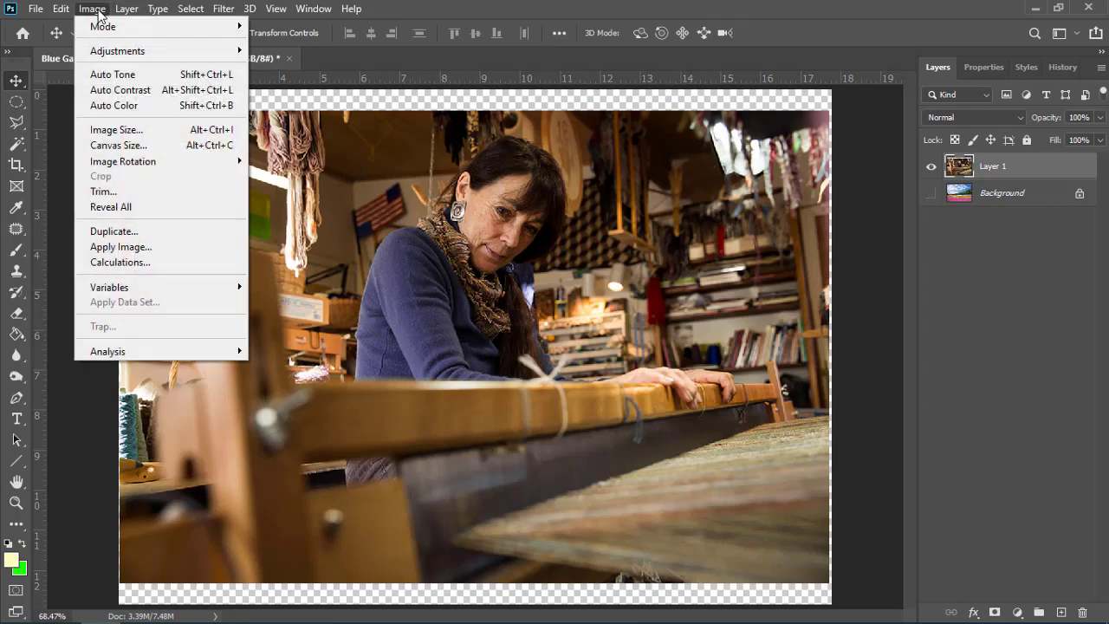
mouse_move(117, 50)
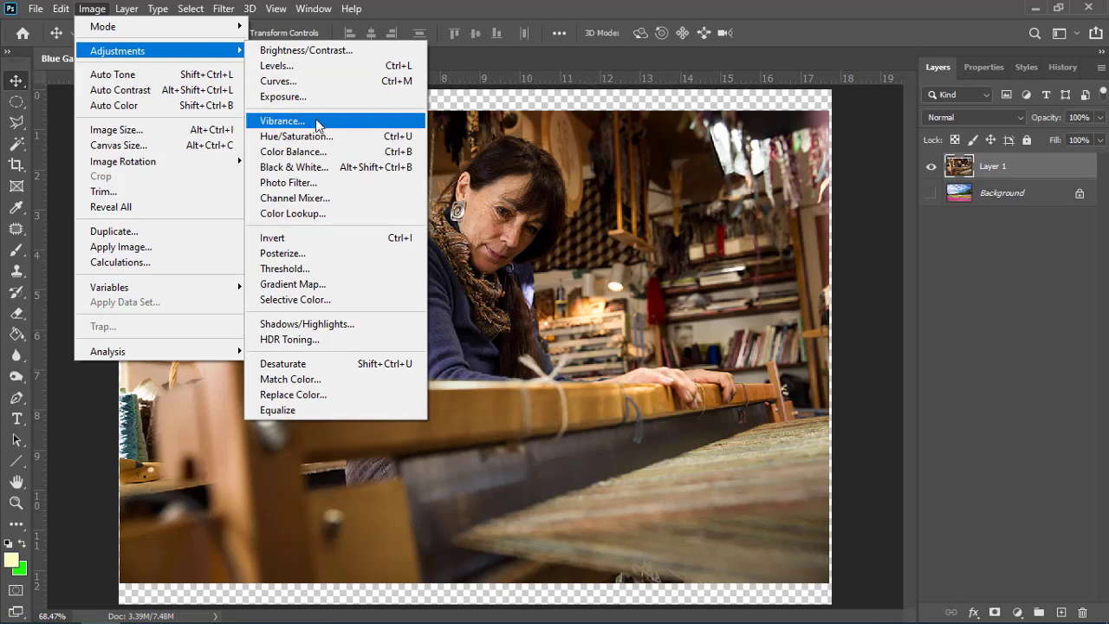
Step: Open Vibrance, test raising and lowering Saturation, then reset Saturation to 0
left_click(317, 126)
left_click_drag(488, 154, 891, 248)
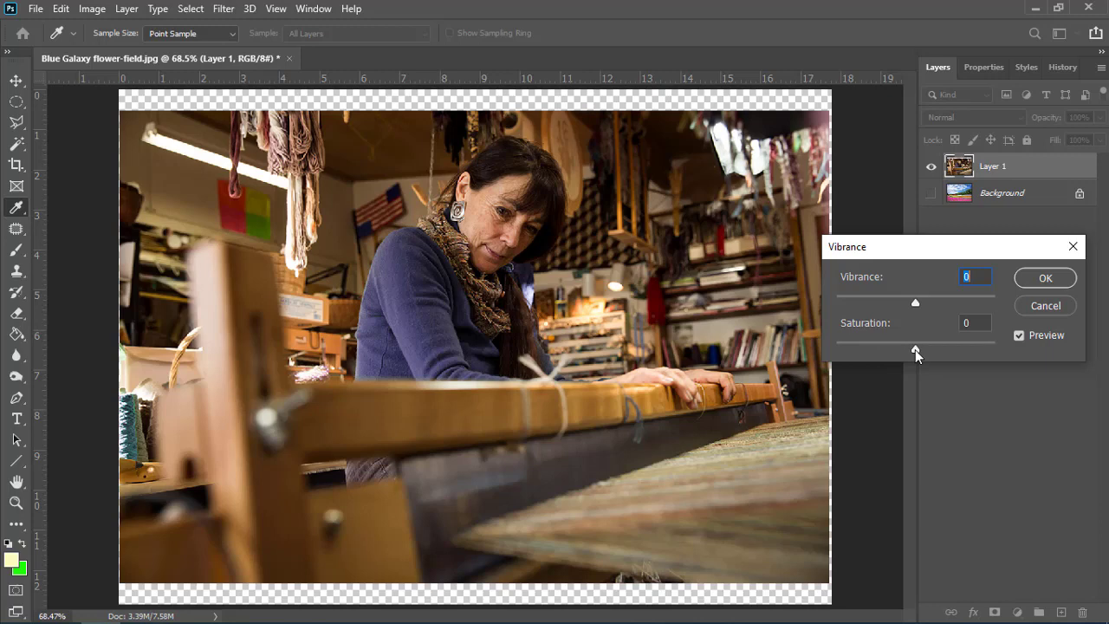
left_click_drag(915, 349, 985, 350)
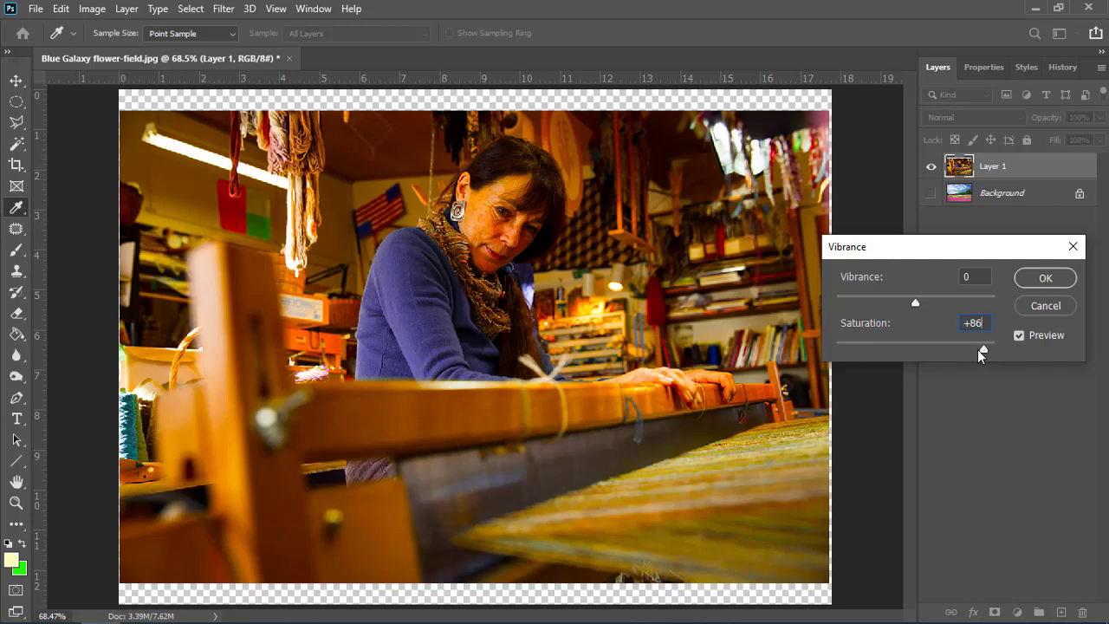
mouse_move(978, 349)
left_mouse_down()
mouse_move(874, 351)
mouse_move(893, 347)
left_mouse_up()
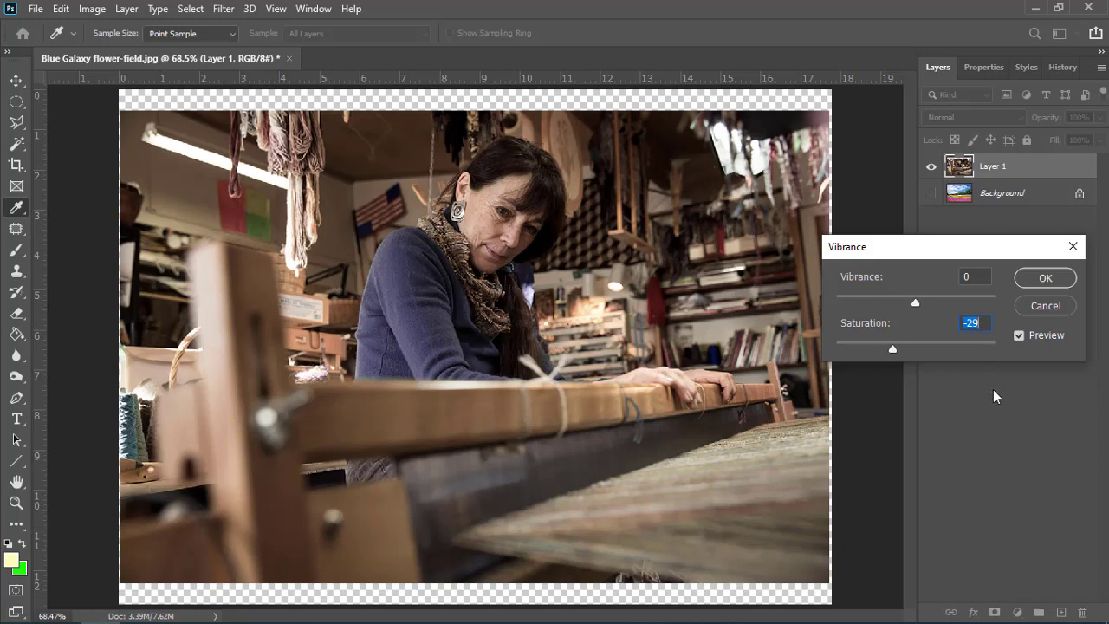
type("0")
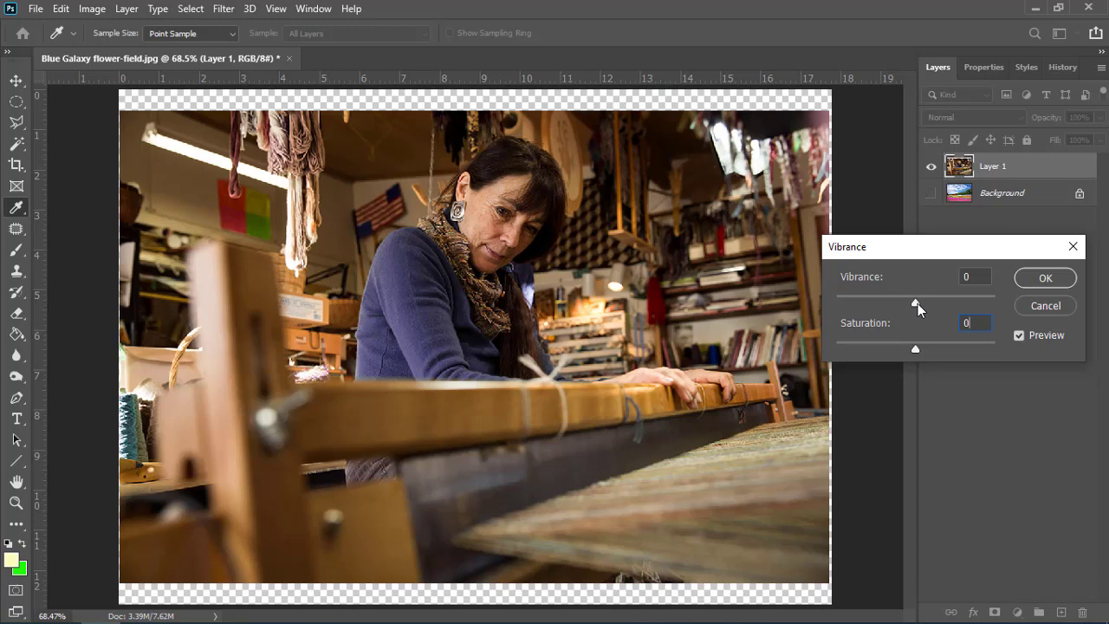
Step: Set Vibrance to +80, compare before and after with Preview, and apply it
left_click_drag(917, 303, 966, 304)
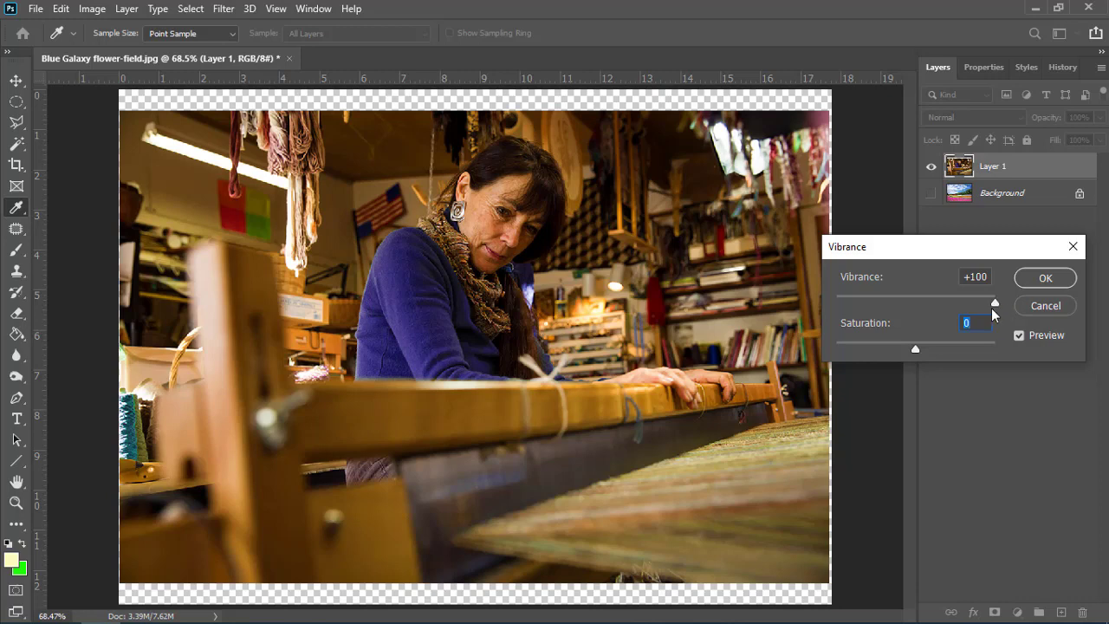
left_click_drag(1007, 308, 979, 313)
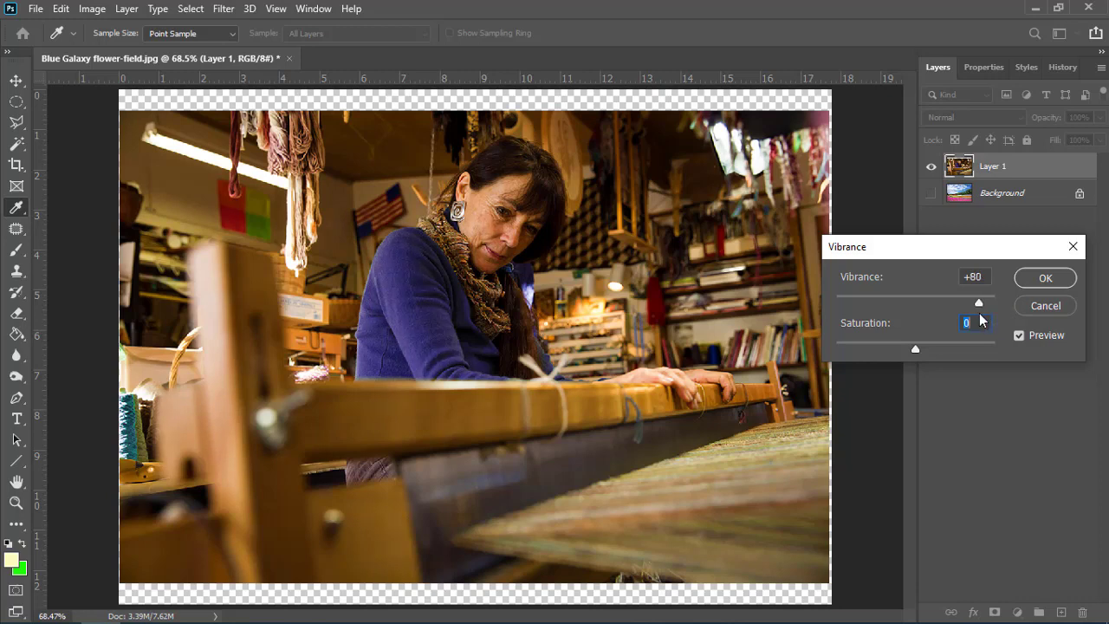
key("Tab")
left_click(1019, 336)
left_click(1019, 336)
left_click(1019, 336)
left_click(1019, 336)
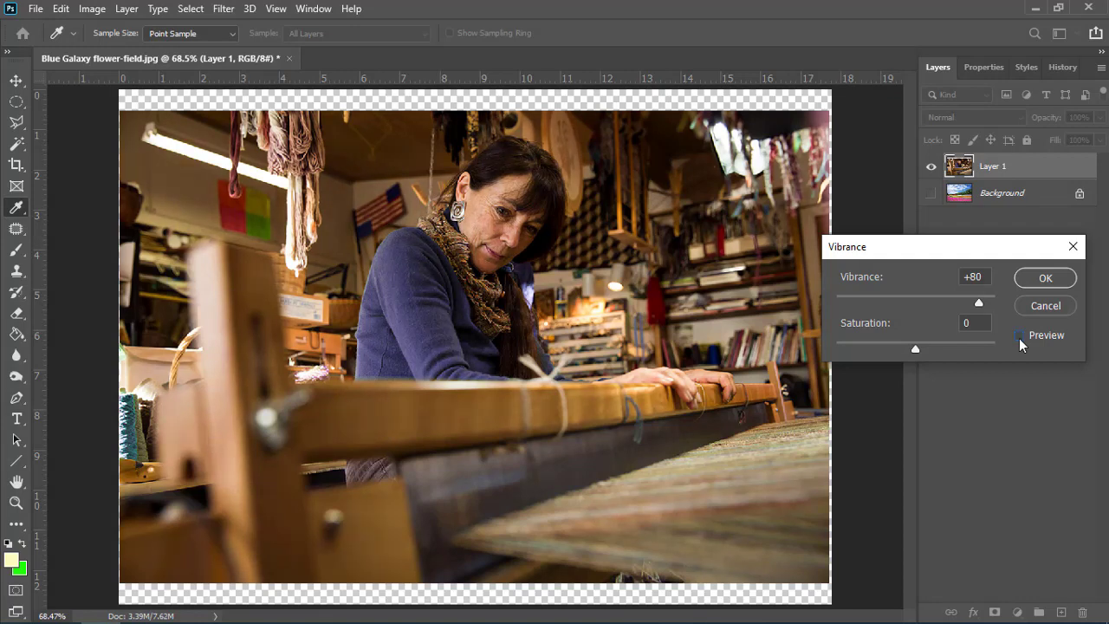
left_click(1019, 337)
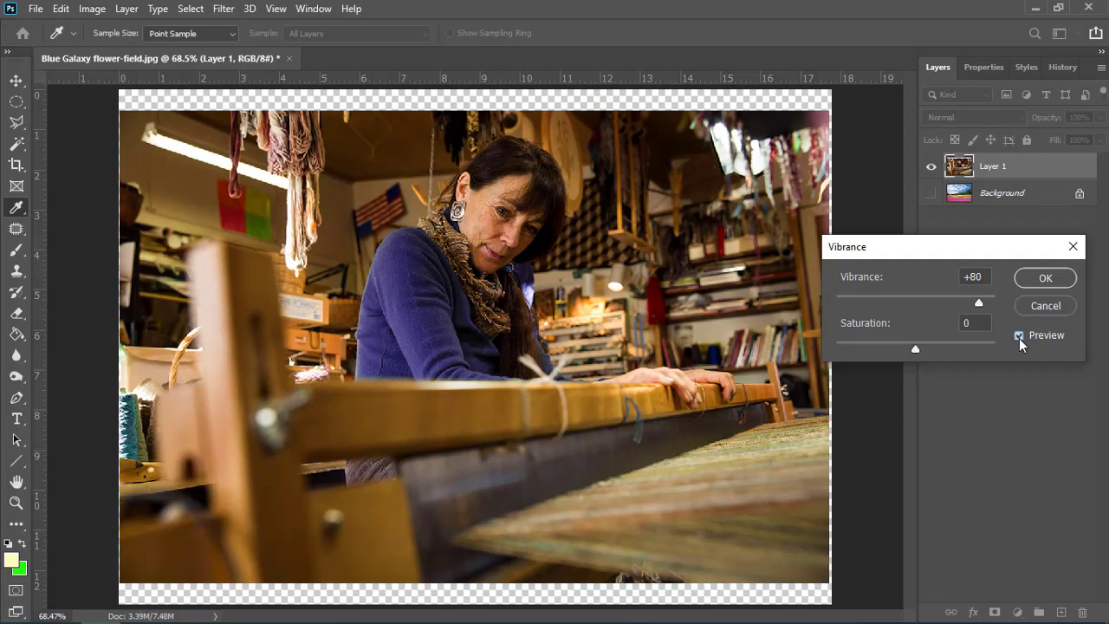
left_click(1019, 336)
key("Return")
key("v")
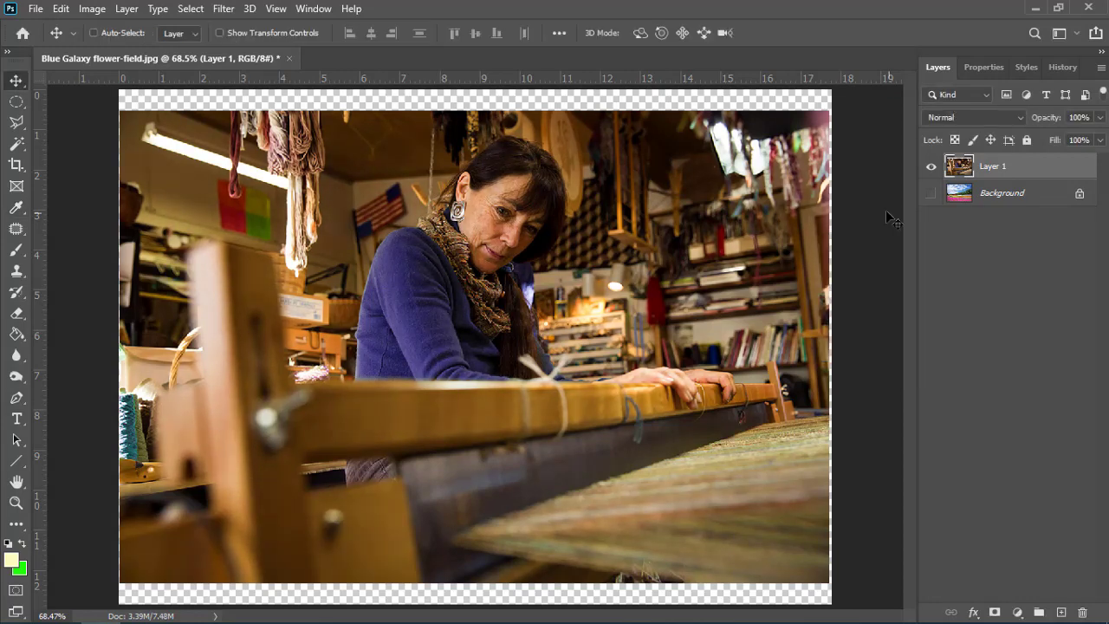
Step: Hide Layer 1, show the Background layer, and select Background for editing
left_click(932, 167)
left_click(930, 194)
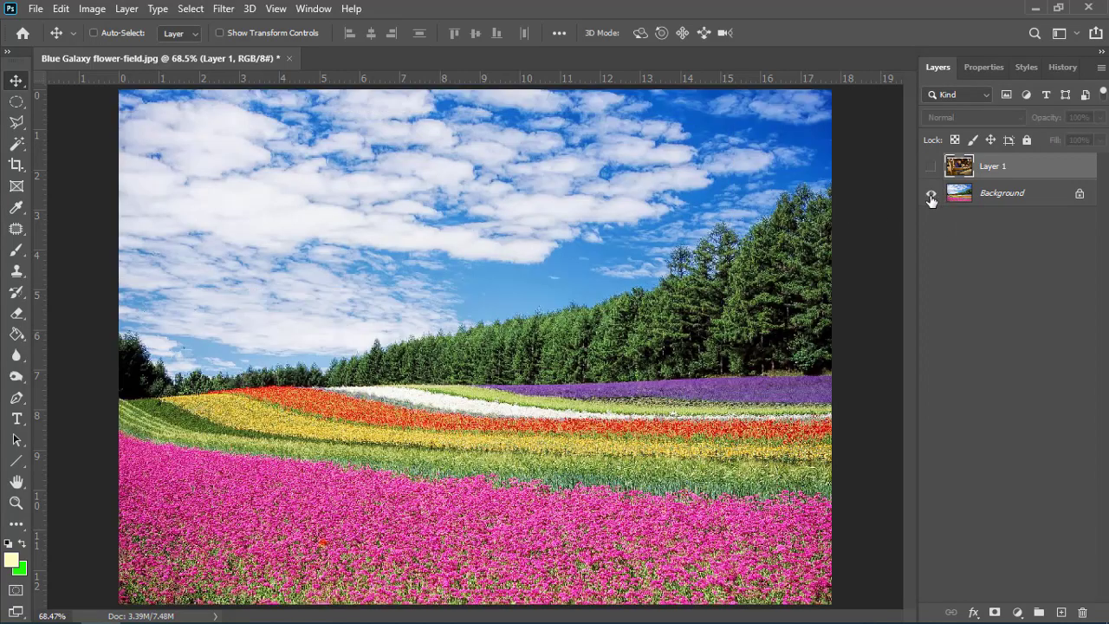
left_click(1001, 195)
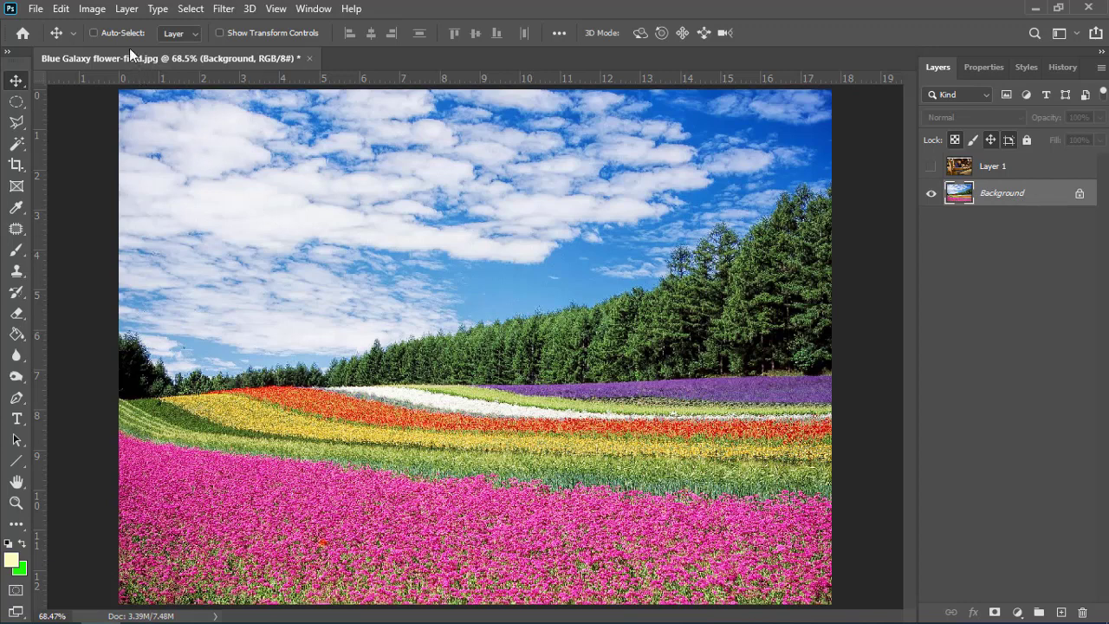
left_click(101, 12)
mouse_move(118, 50)
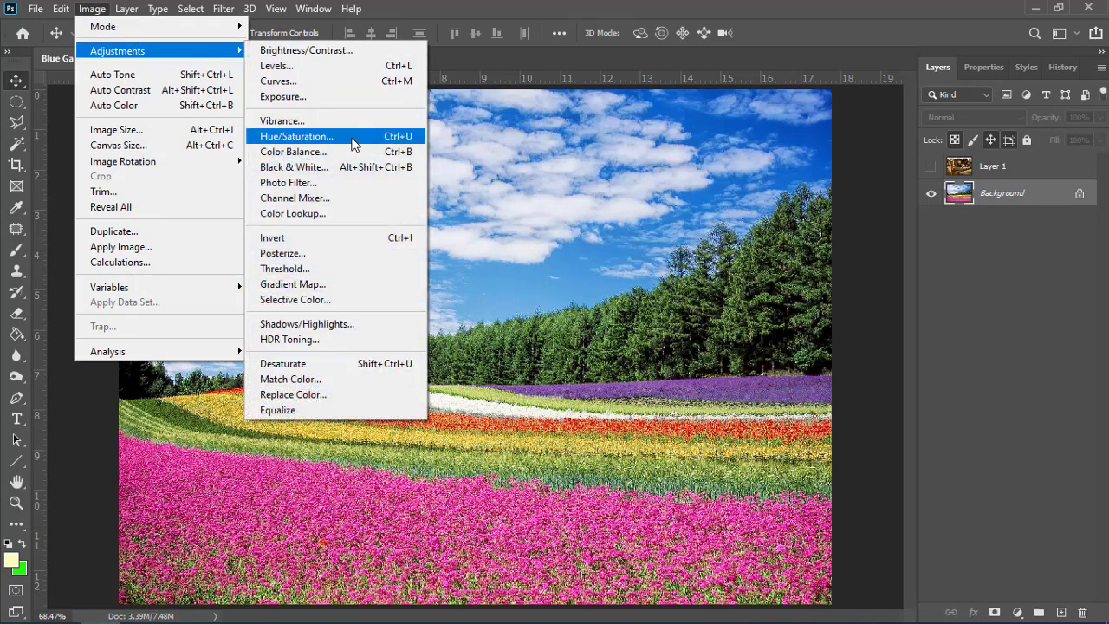
left_click(354, 144)
mouse_move(873, 347)
left_mouse_down()
mouse_move(795, 348)
mouse_move(954, 360)
left_mouse_up()
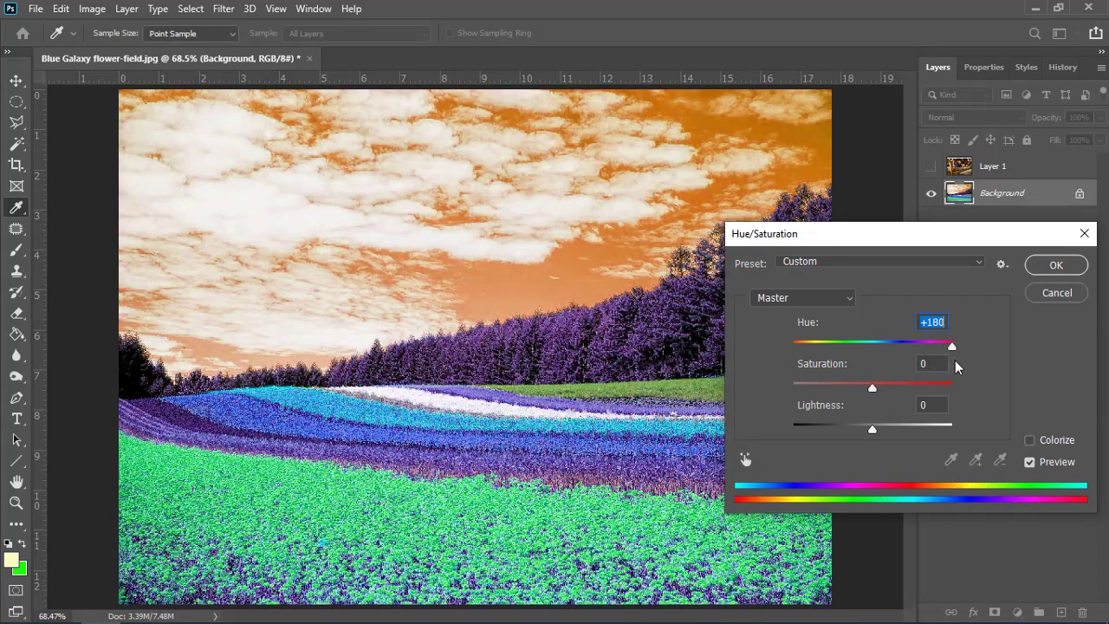
type("0")
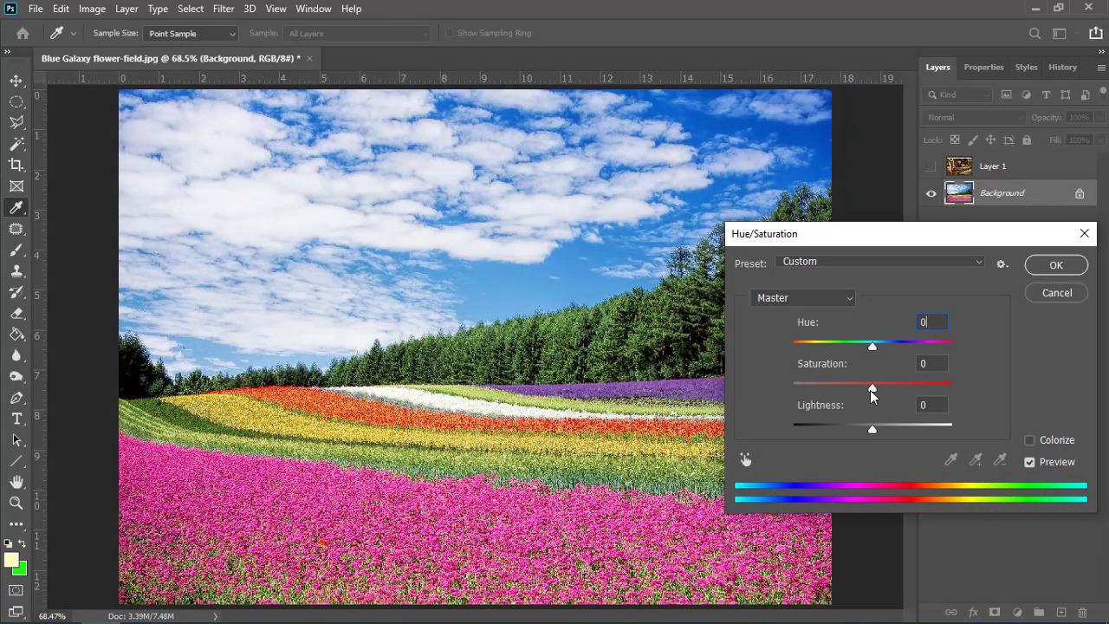
left_click_drag(870, 389, 930, 389)
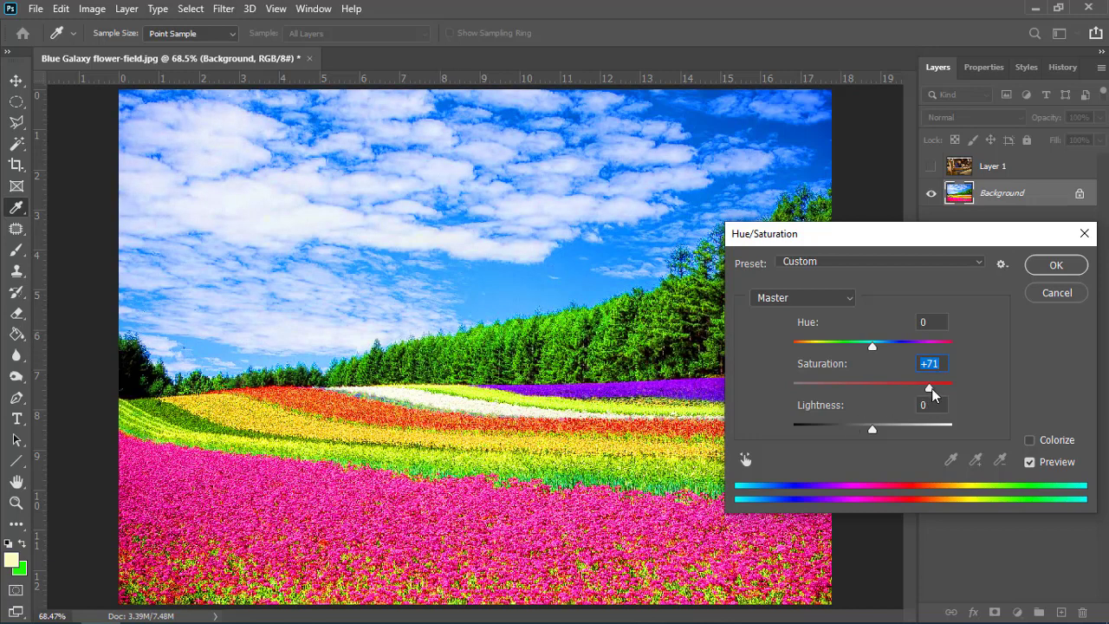
mouse_move(931, 388)
left_mouse_down()
mouse_move(956, 390)
mouse_move(824, 391)
left_mouse_up()
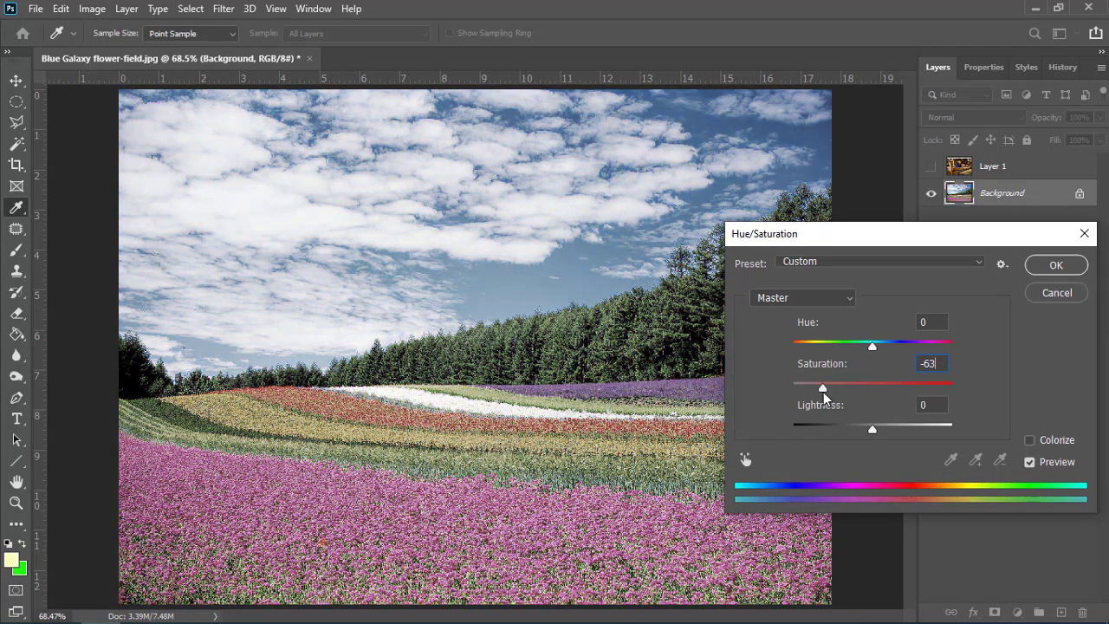
key("ctrl+a")
type("0")
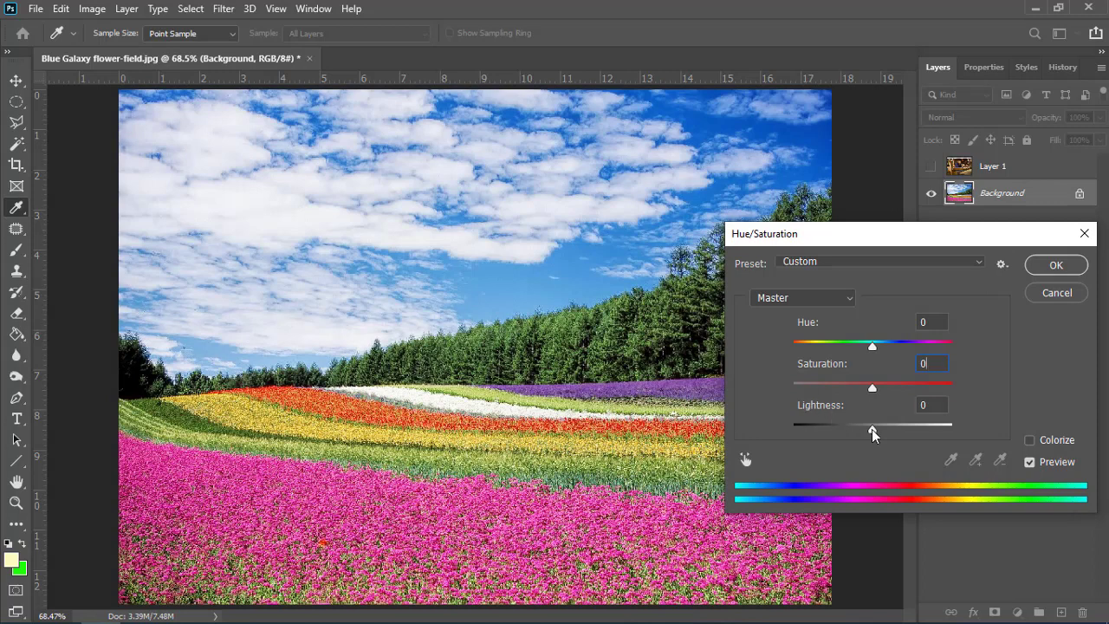
mouse_move(871, 429)
left_mouse_down()
mouse_move(906, 433)
mouse_move(840, 432)
mouse_move(860, 440)
left_mouse_up()
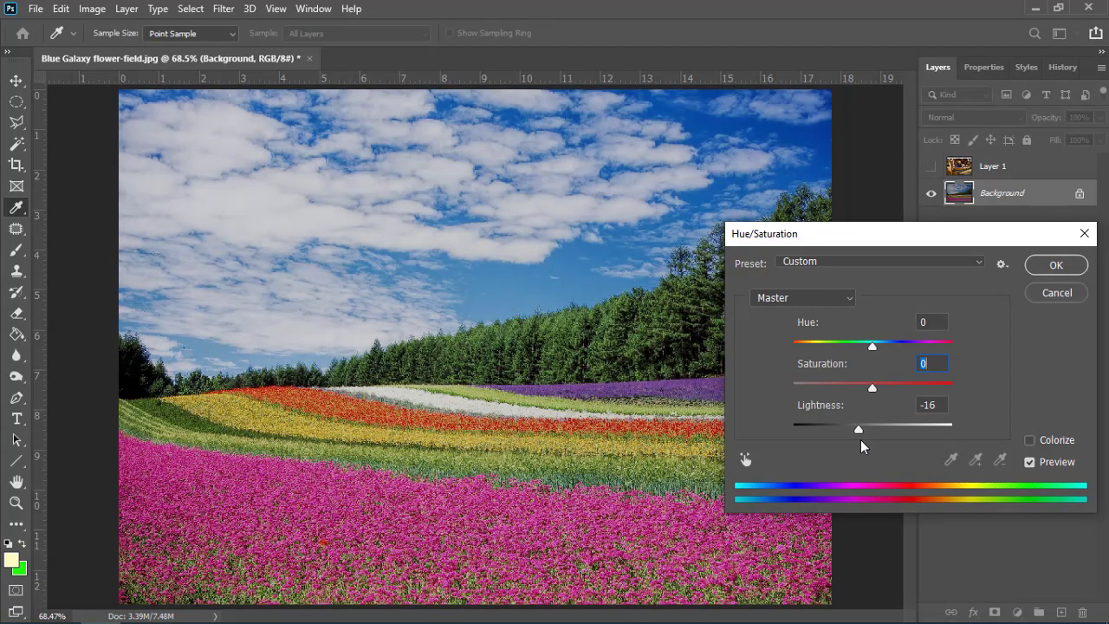
key("Tab")
type("0")
left_click(1038, 266)
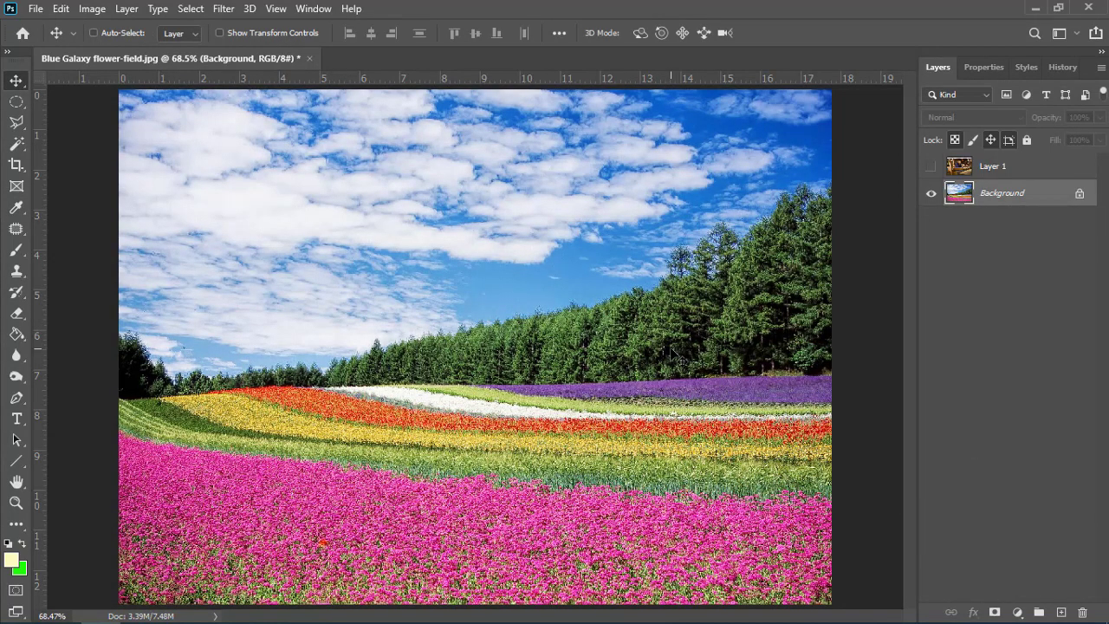
Step: Open the Hue/Saturation dialog from Image > Adjustments on the flower-field Background layer
left_click(93, 10)
mouse_move(118, 51)
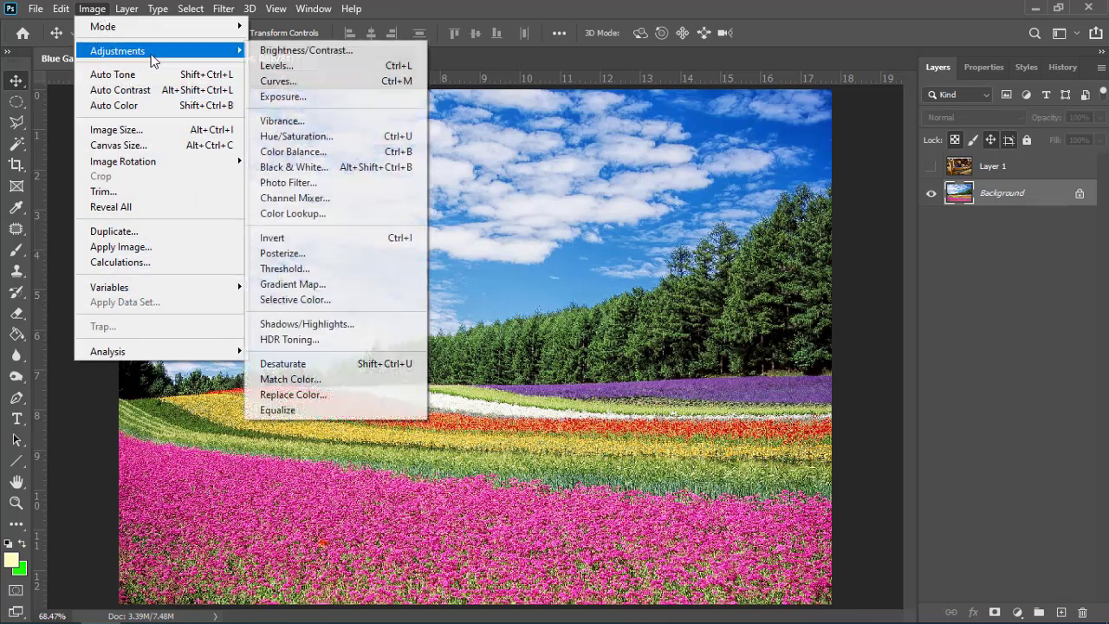
left_click(348, 136)
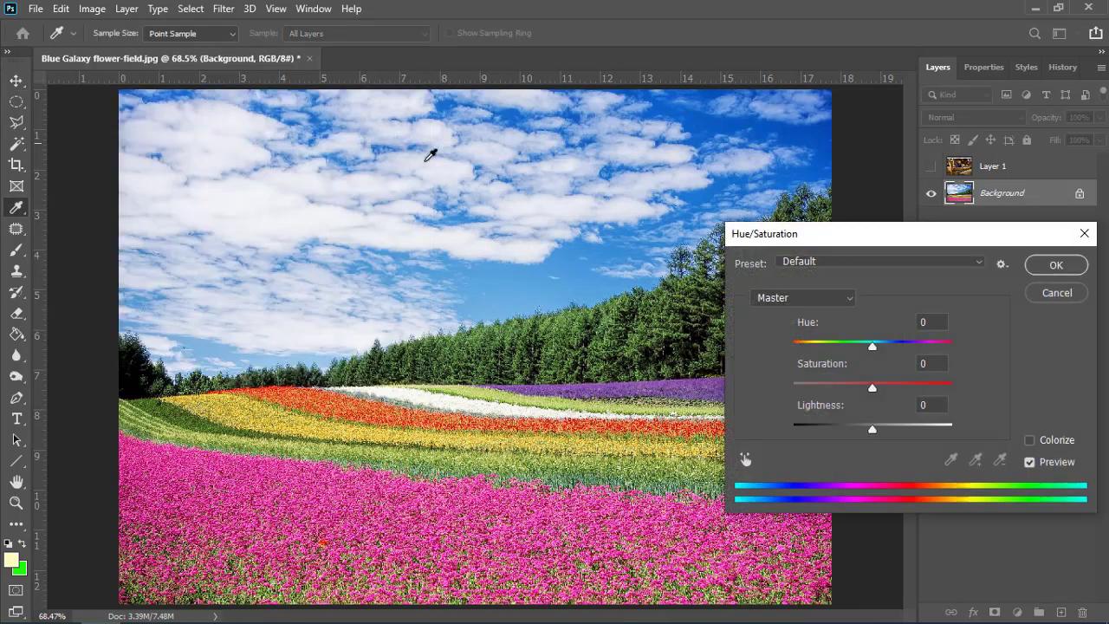